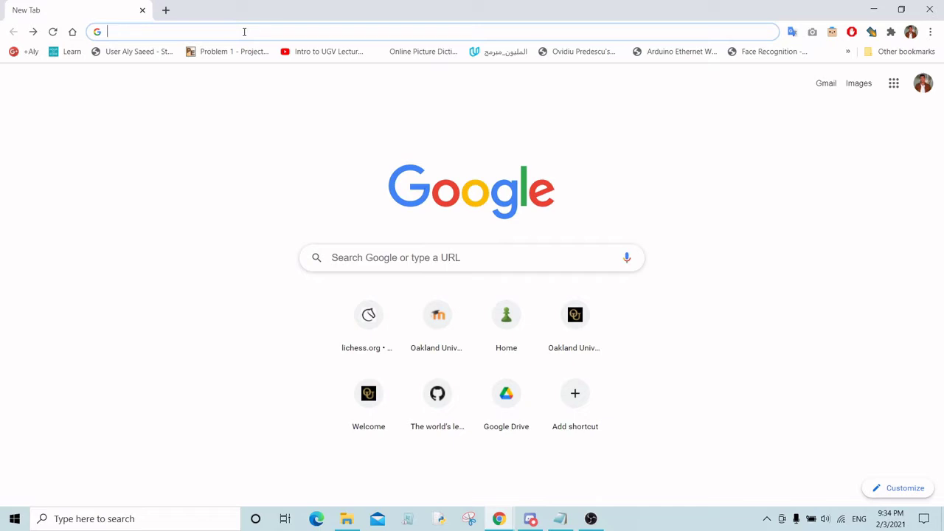
- Search for SonicWALL Mobile Connect, open its Microsoft Store listing, and request Get
type("s")
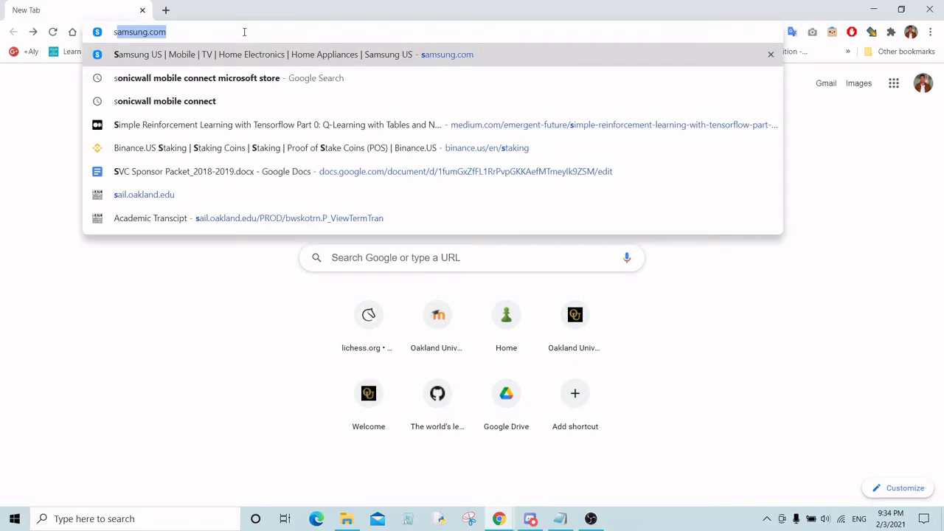
type("onic")
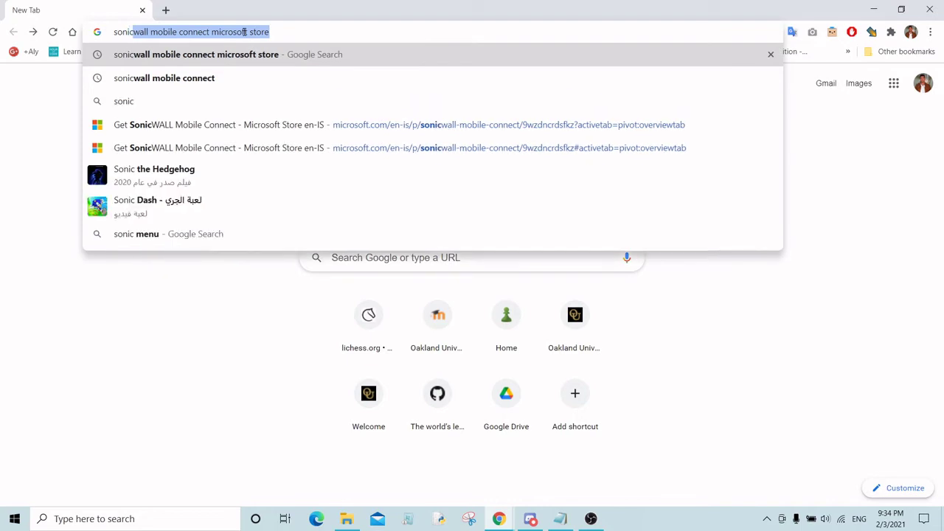
key("Right")
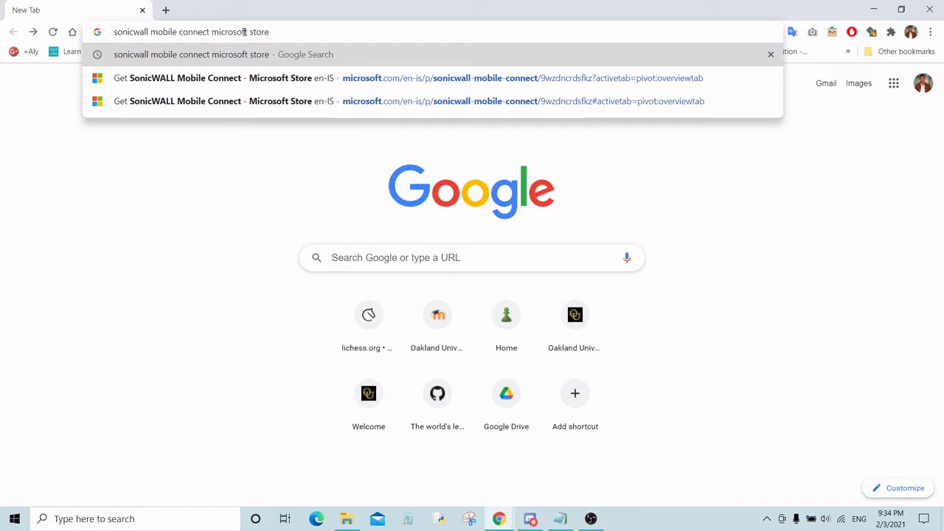
key("Return")
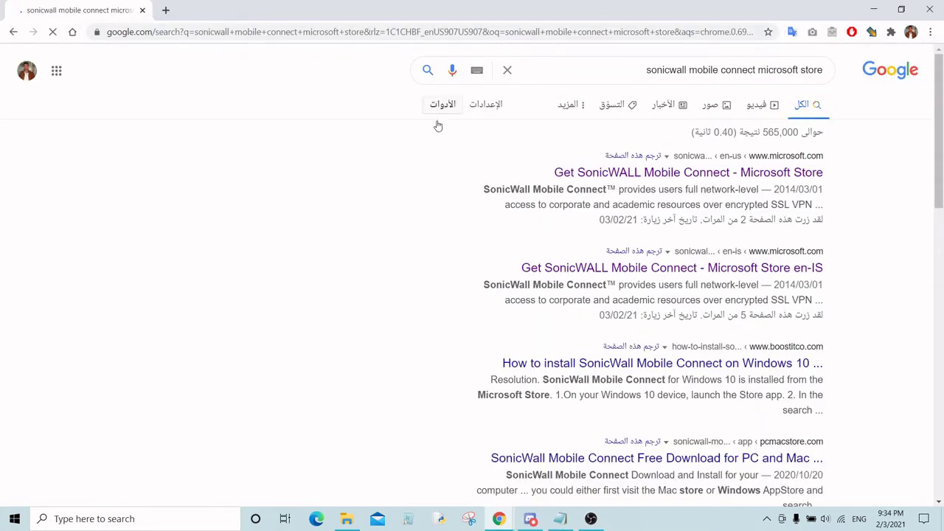
left_click(780, 271)
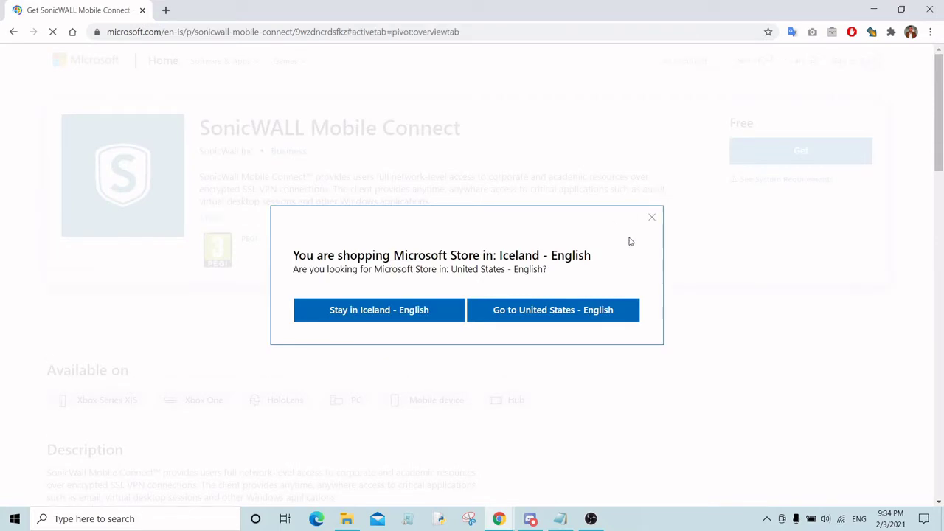
left_click(656, 219)
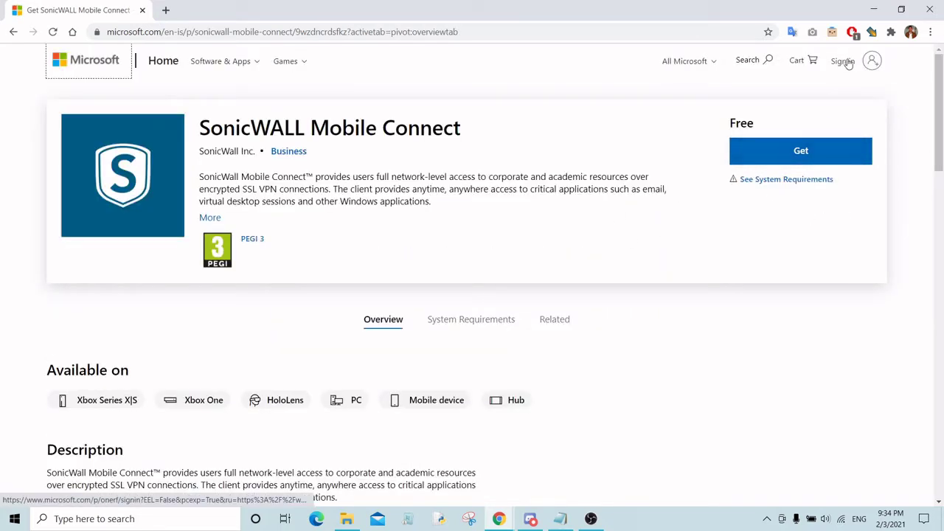
left_click(788, 156)
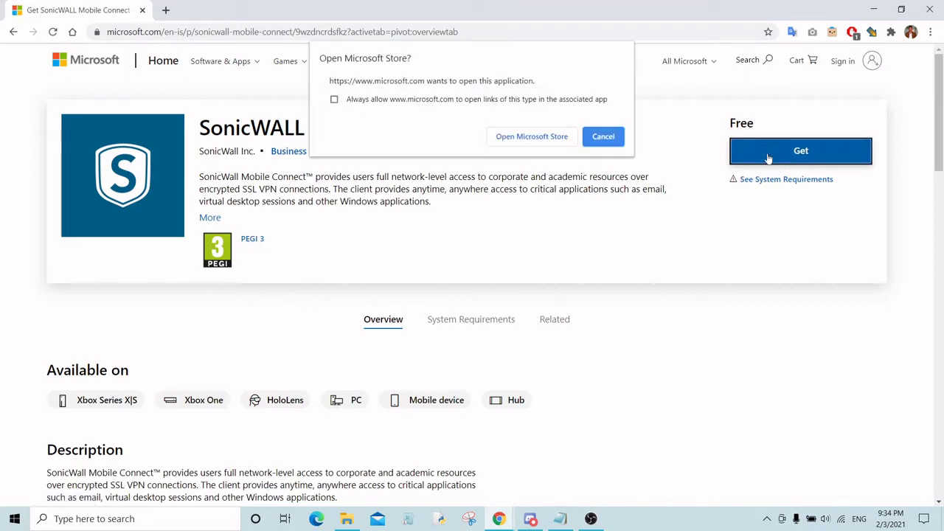
- Let Chrome open the SonicWALL Mobile Connect page in the Microsoft Store app
left_click(545, 140)
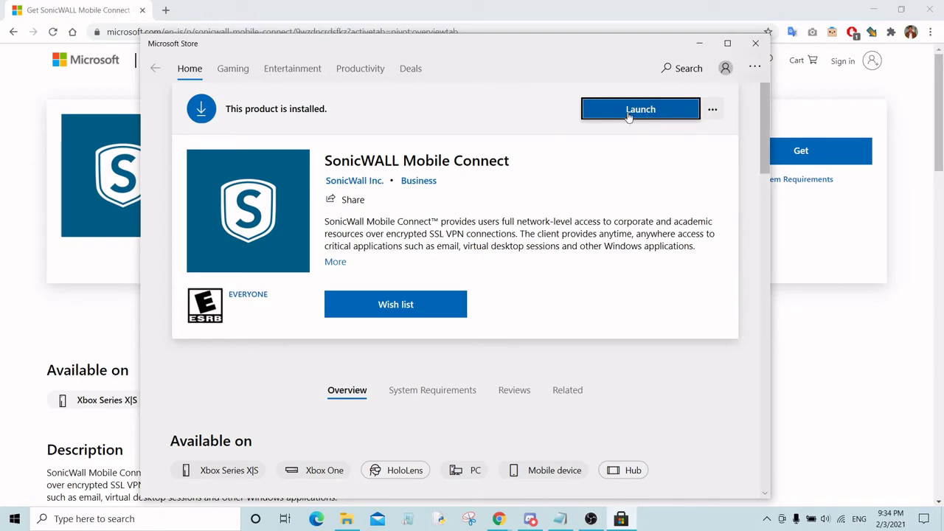
- Launch SonicWall Mobile Connect and start a new VPN using the SonicWall Mobile Connect provider
left_click(632, 109)
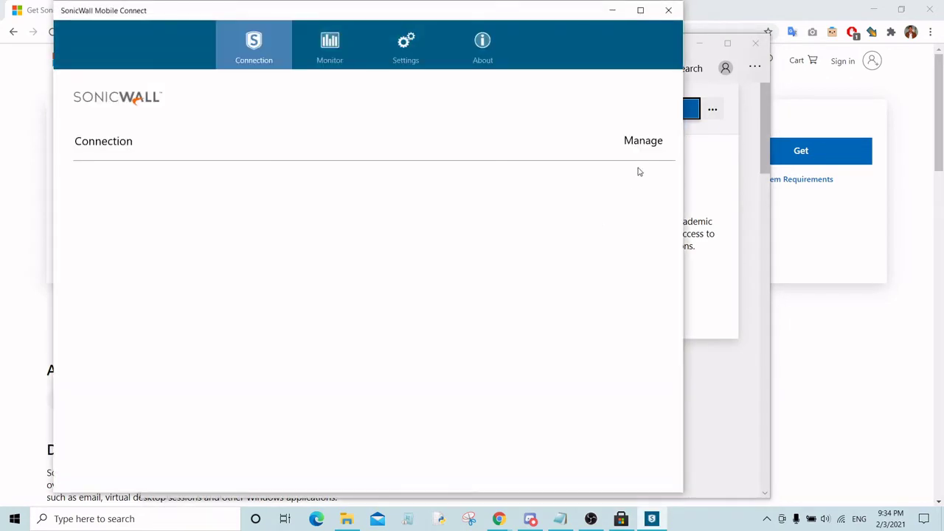
left_click(644, 141)
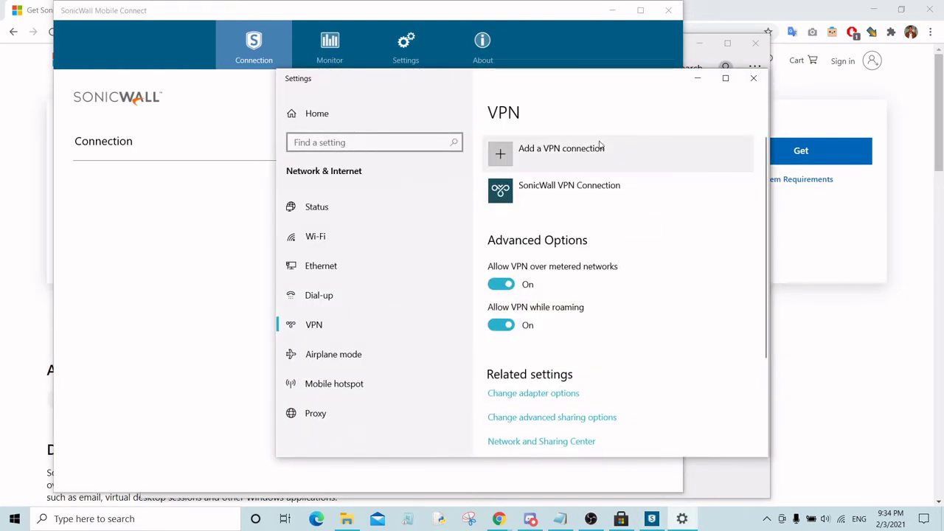
left_click(565, 152)
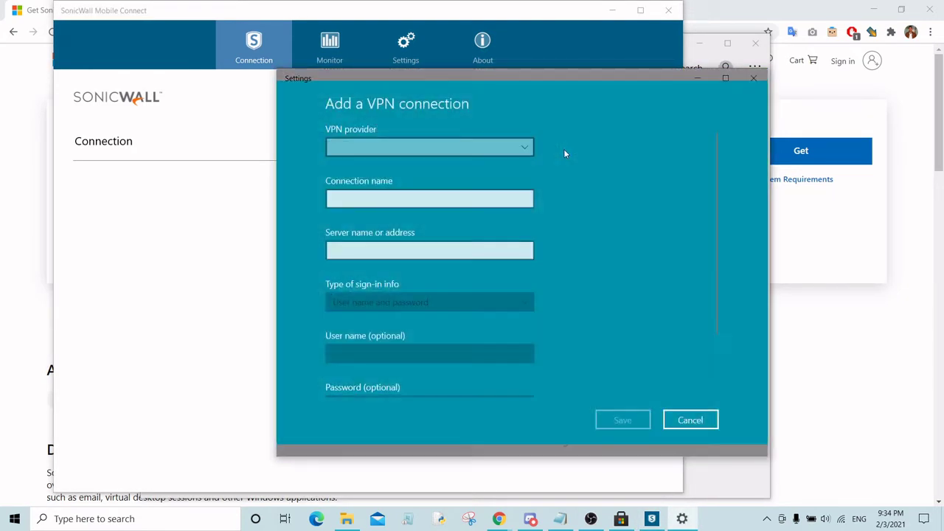
left_click(478, 147)
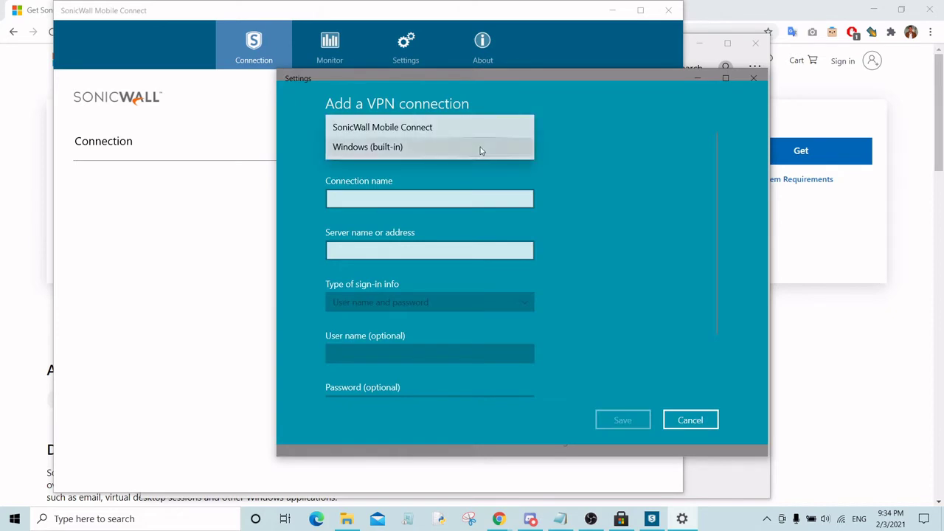
left_click(440, 127)
- Name the connection SECS, paste the remote.secs.oakland.edu server address, and save
left_click(486, 199)
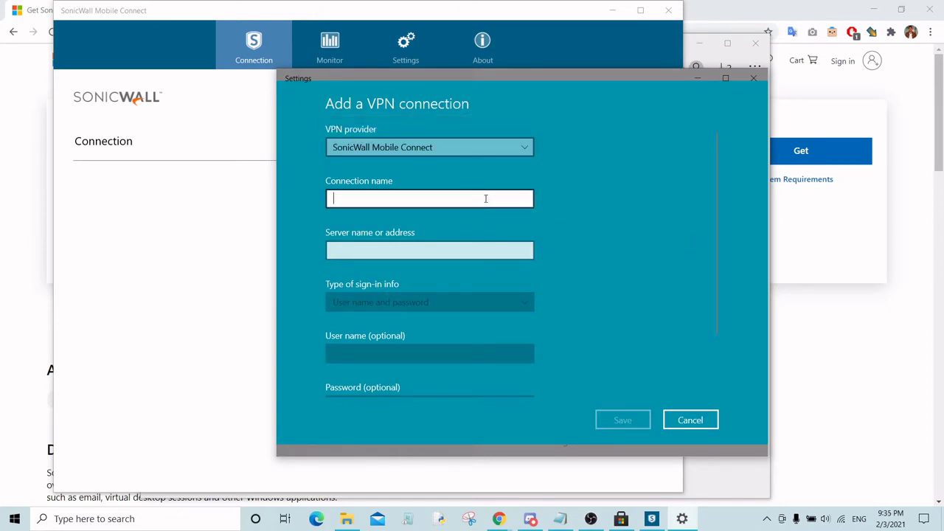
type("SECS")
left_click(415, 249)
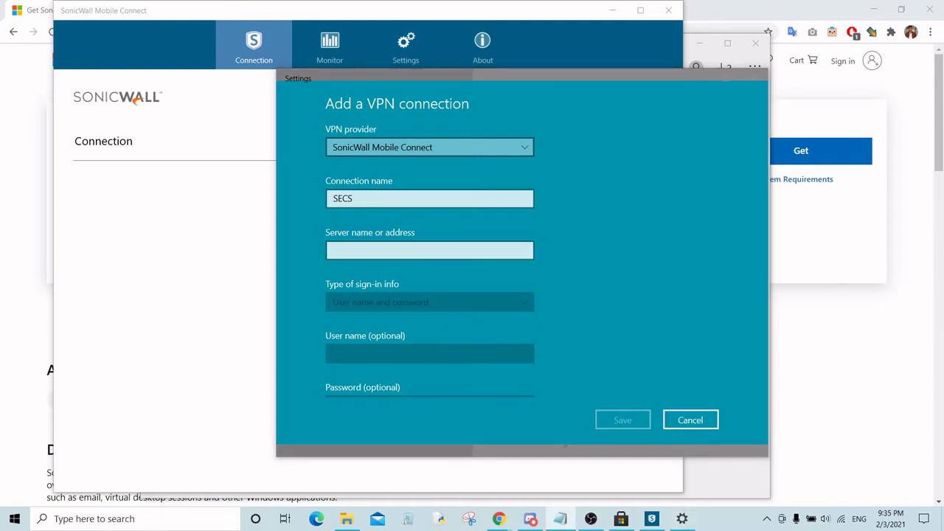
left_click(454, 249)
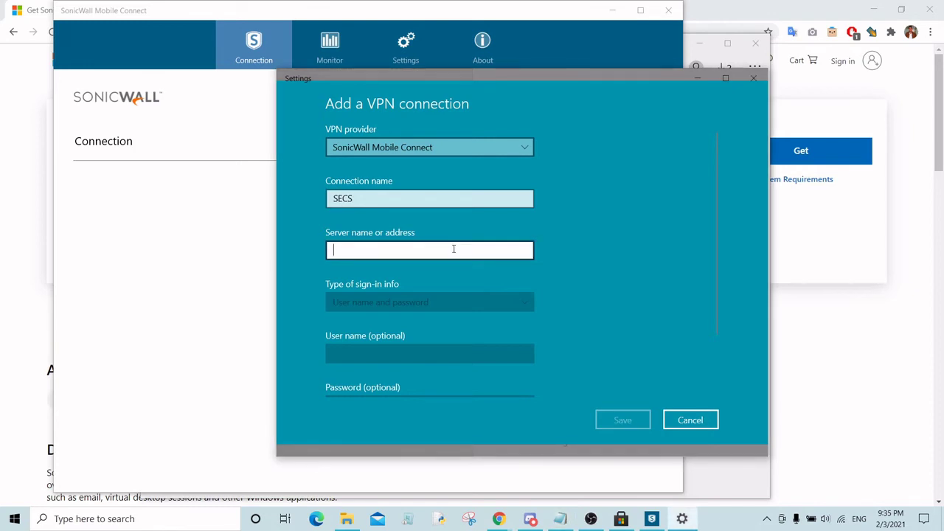
type("remote.secs.oakland.edu")
left_click(624, 421)
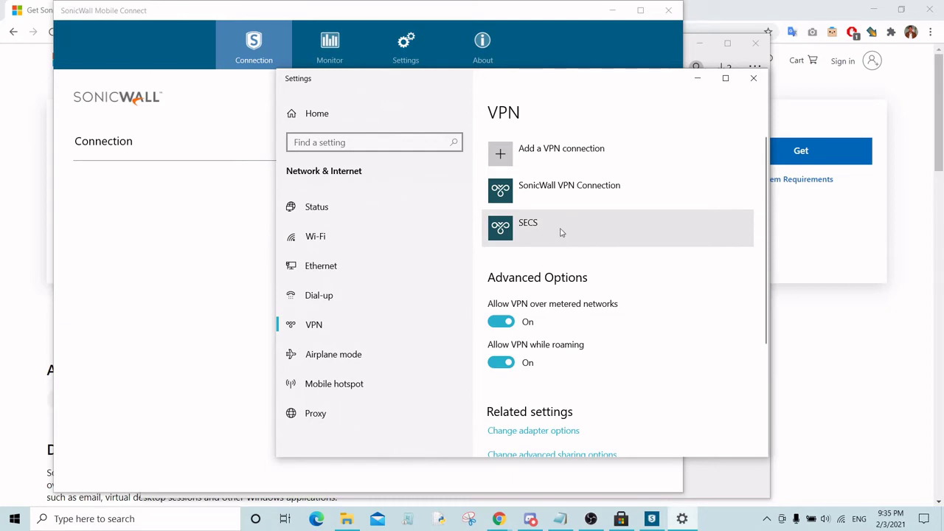
- Start connecting the SECS VPN from VPN settings and accept the license agreement
left_click(753, 78)
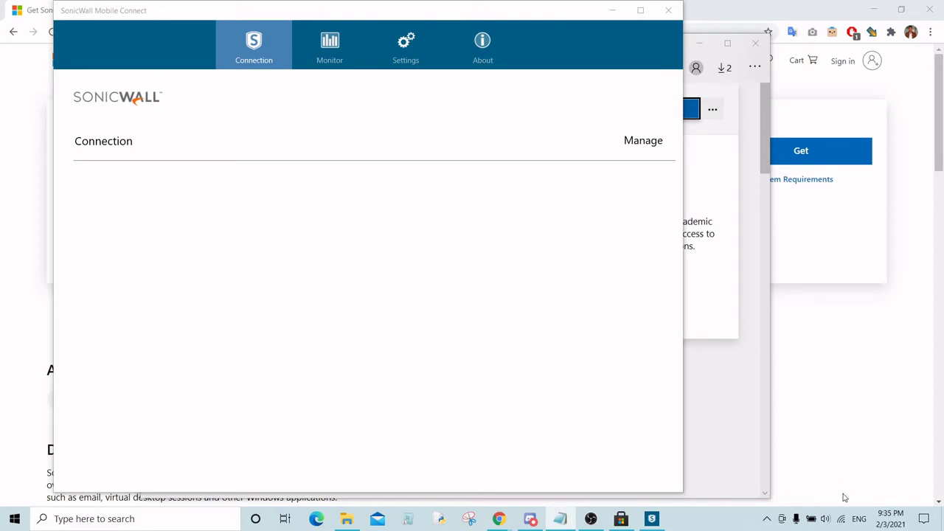
left_click(842, 520)
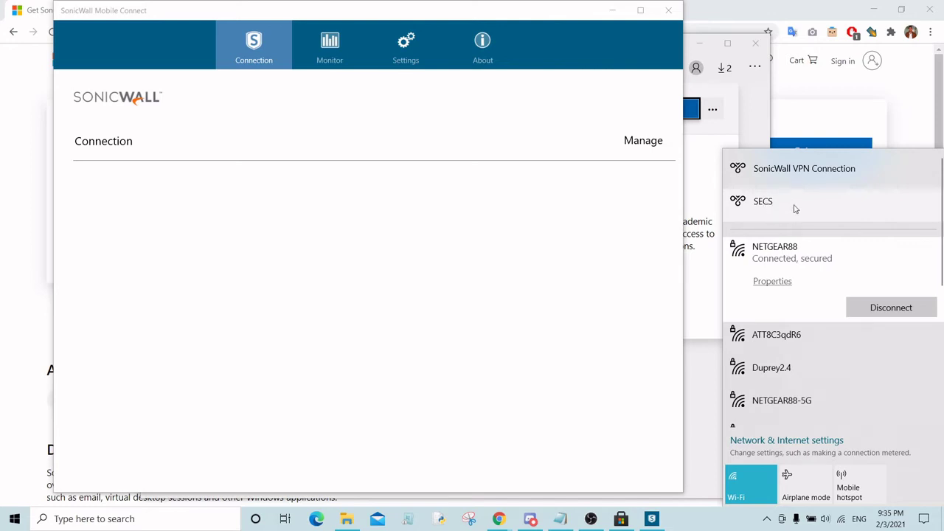
left_click(795, 210)
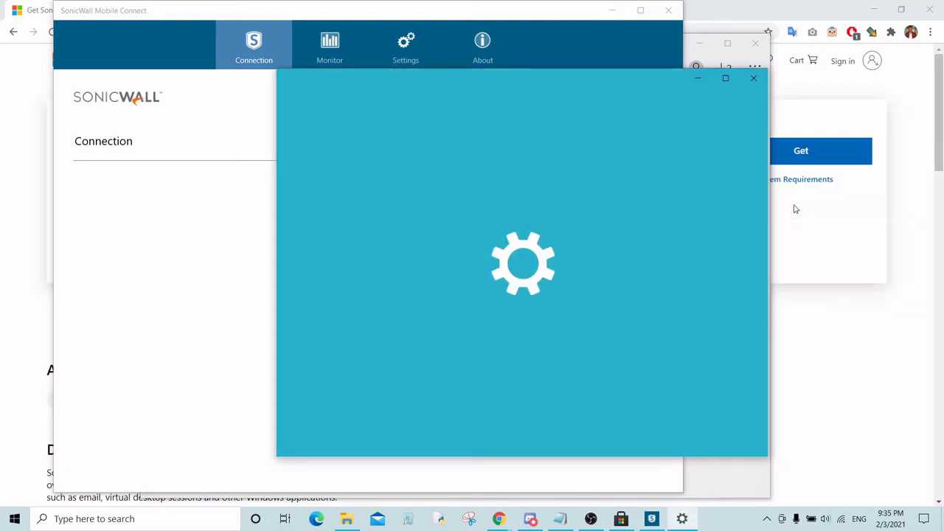
left_click(546, 231)
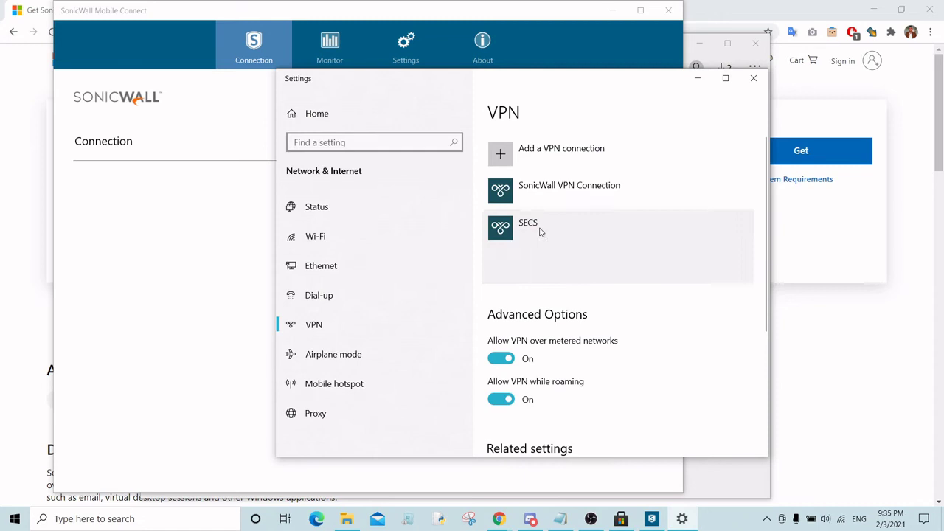
left_click(570, 268)
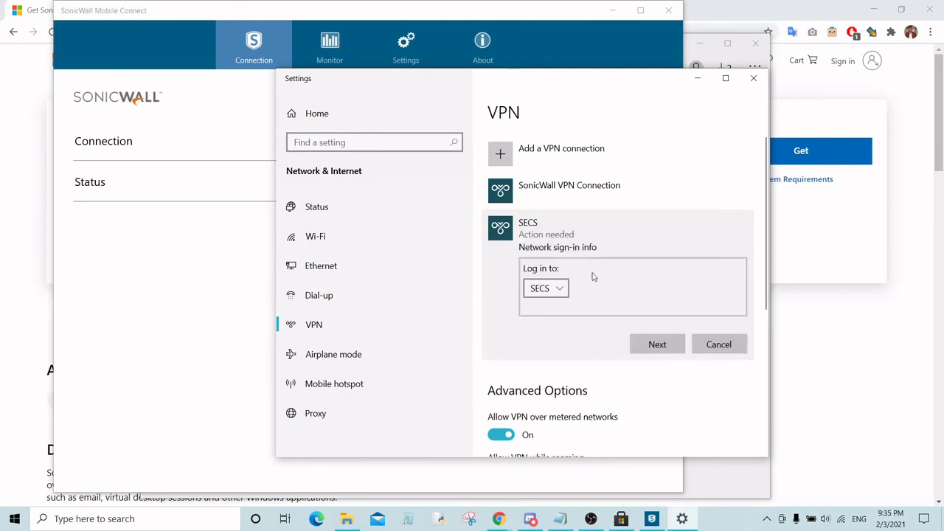
left_click(663, 345)
left_click(524, 379)
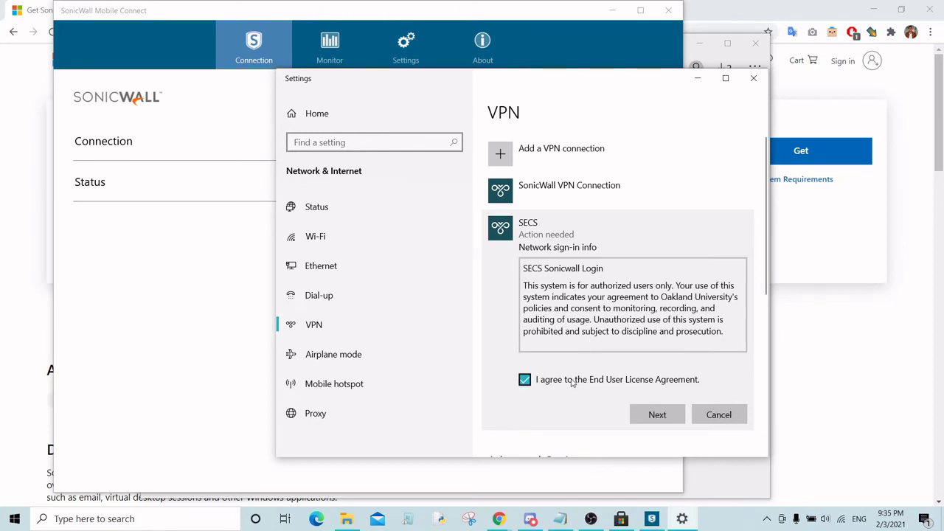
left_click(658, 415)
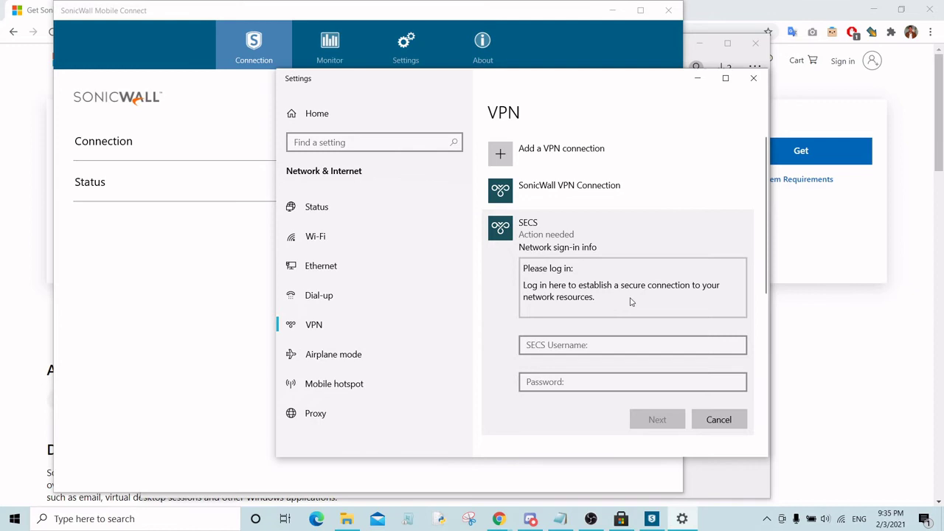
- Enter the SECS username and password and submit them to connect
left_click(597, 341)
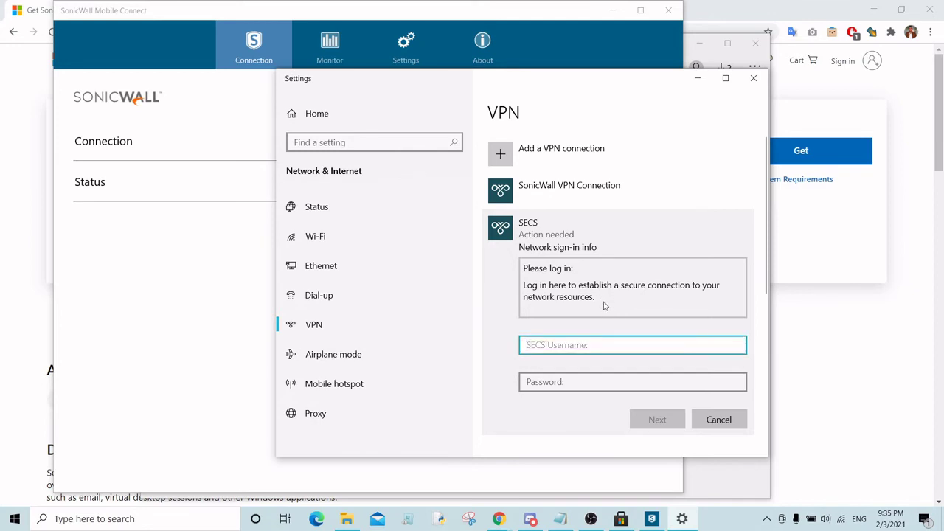
left_click(595, 381)
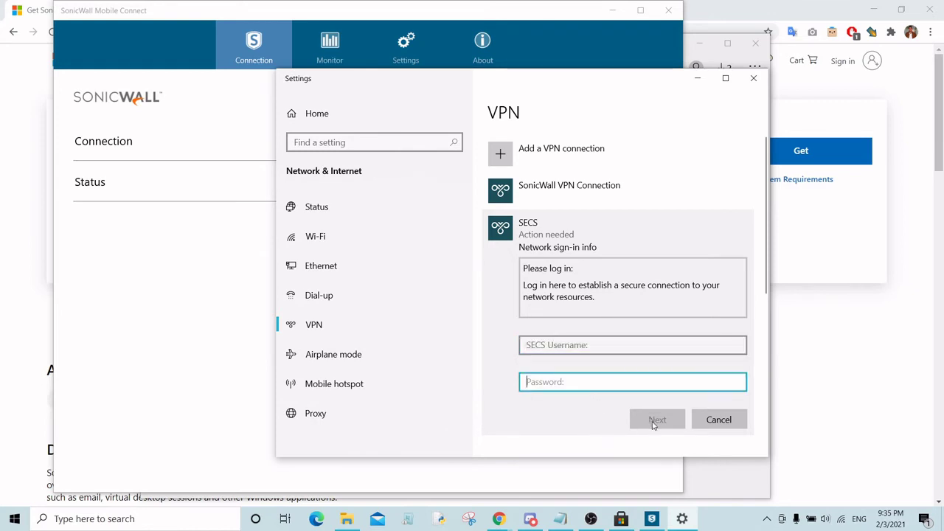
left_click(590, 344)
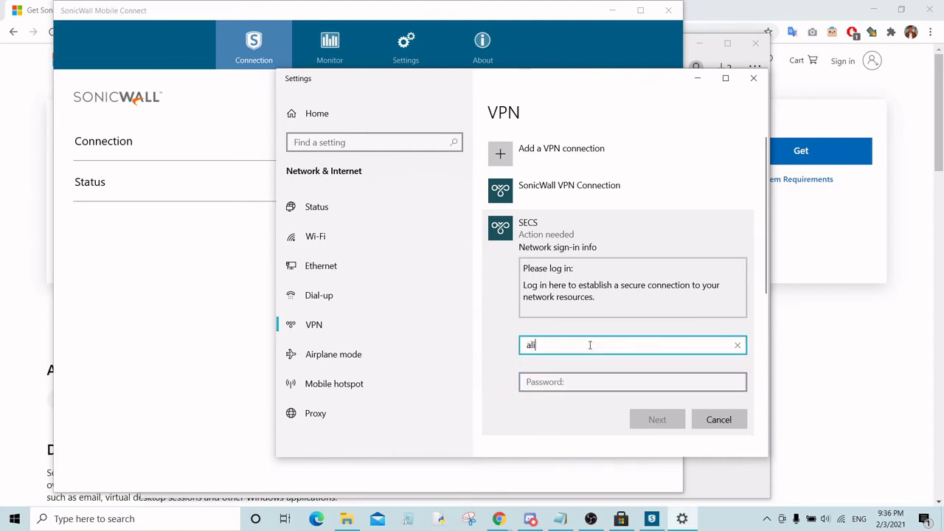
left_click(597, 387)
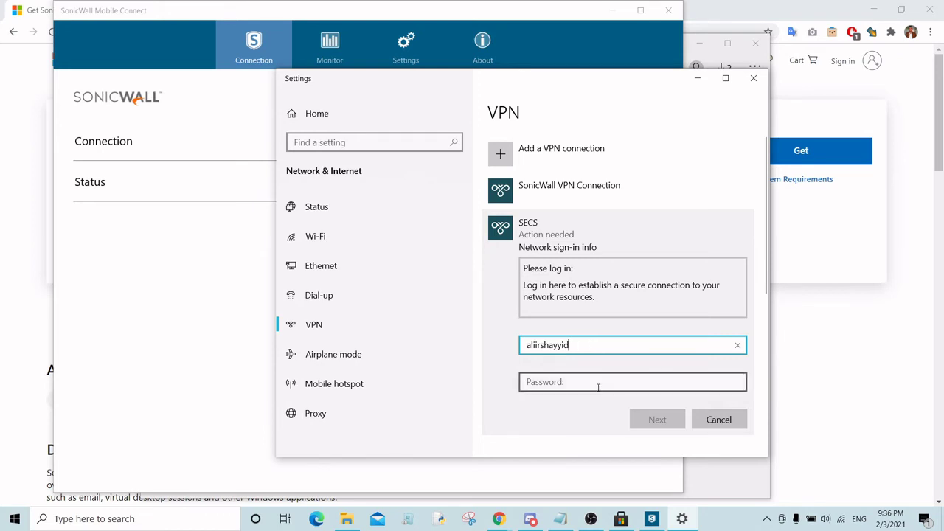
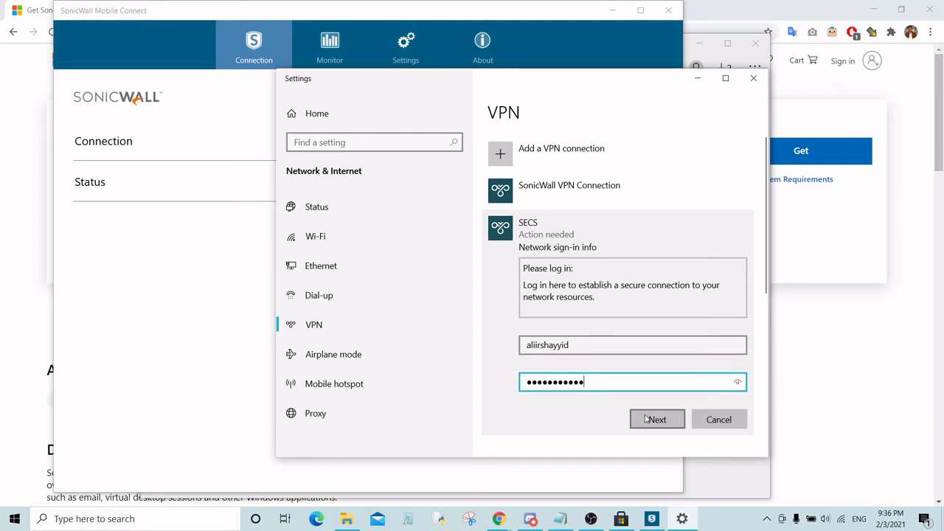
left_click(647, 420)
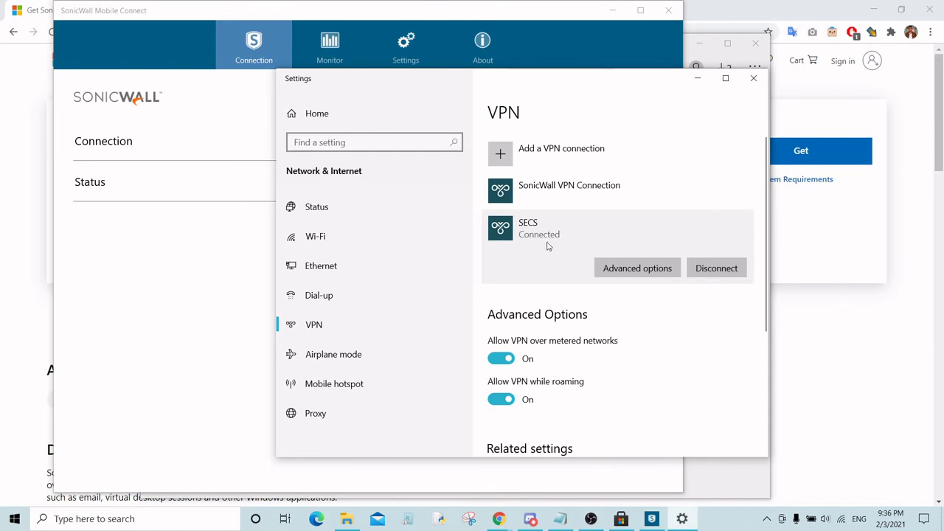
- Find Remote Desktop Connection by searching 're' and connect to winterfell.secs.oakland.edu
left_click(153, 519)
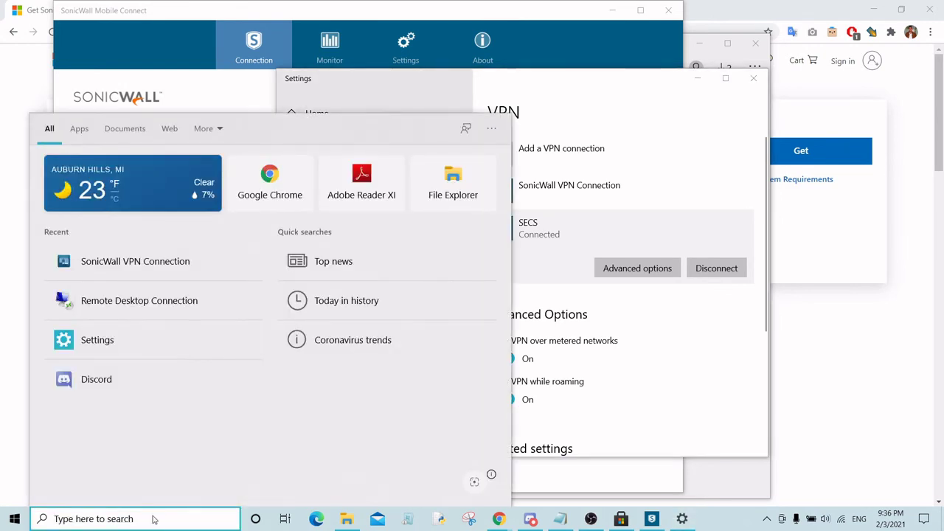
type("re")
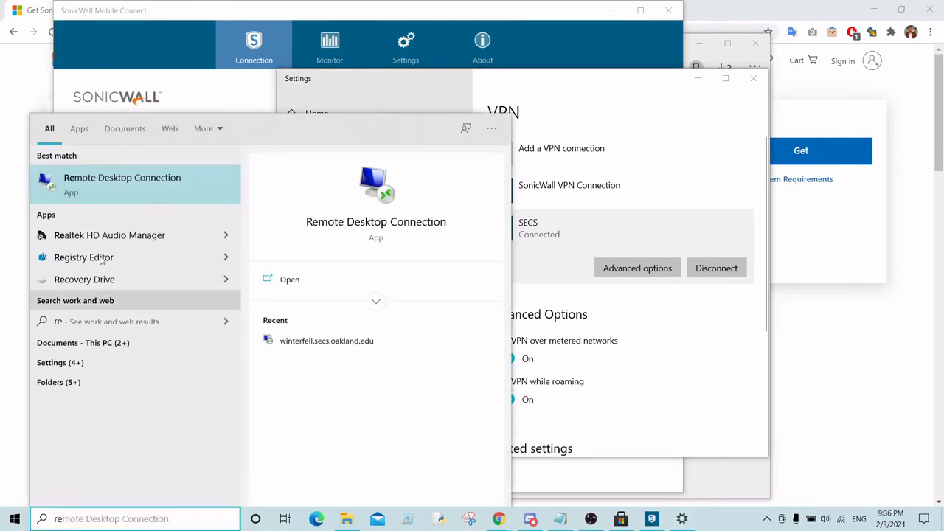
left_click(122, 181)
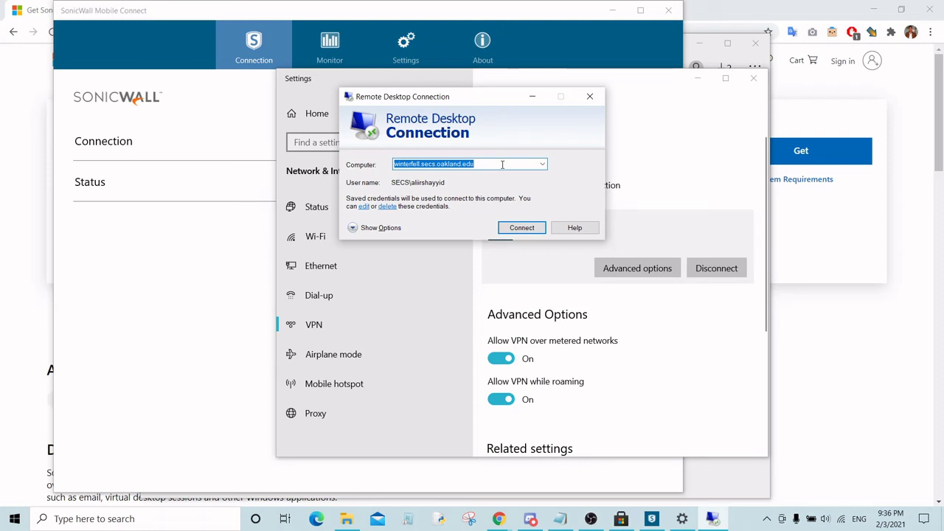
left_click(526, 228)
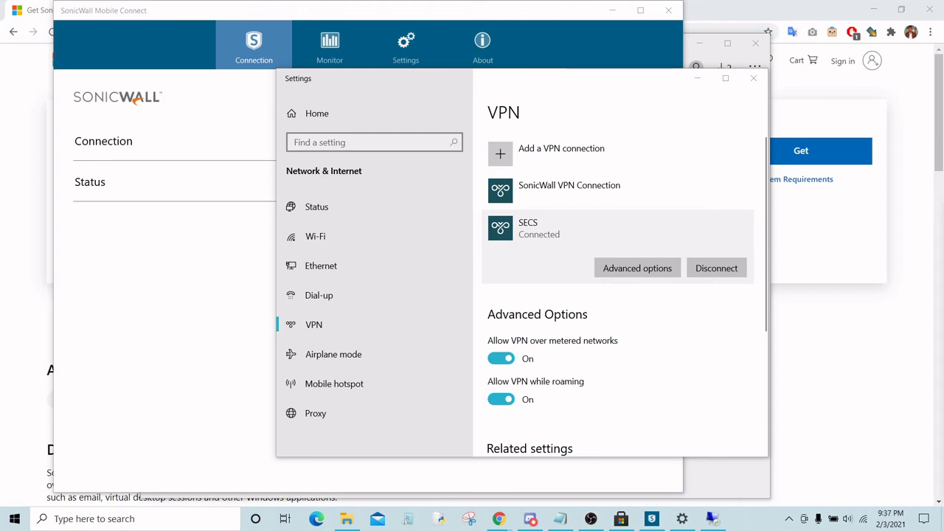
- Centre and maximize the winterfell remote desktop window, then dismiss the Xilinx lock error
left_click_drag(849, 61, 563, 63)
double_click(562, 63)
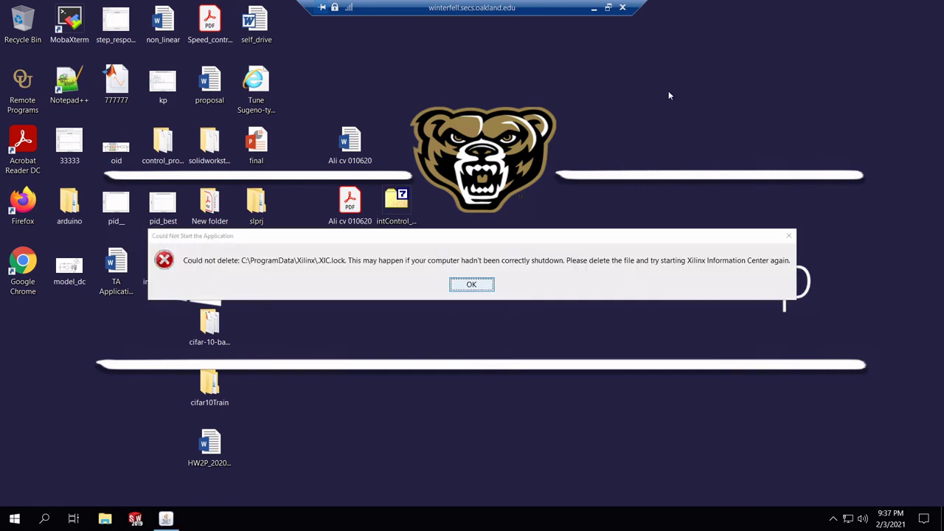
left_click(469, 285)
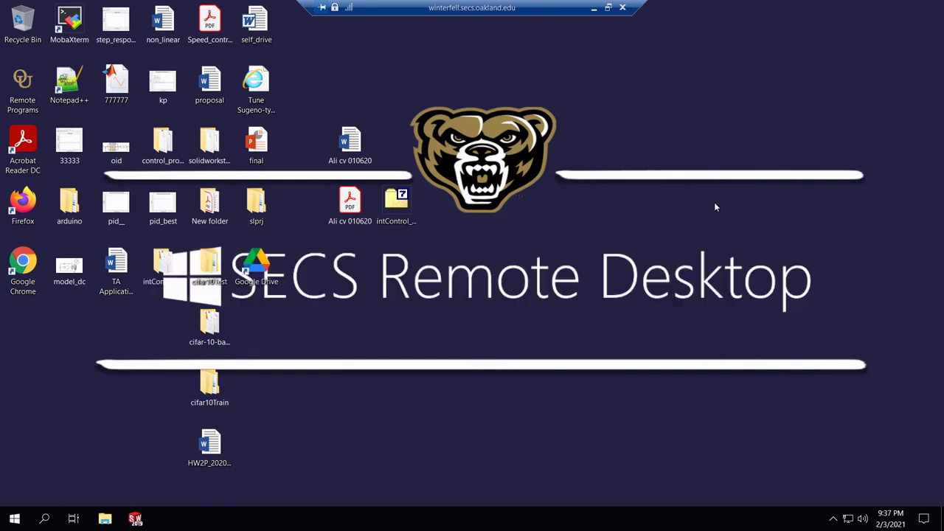